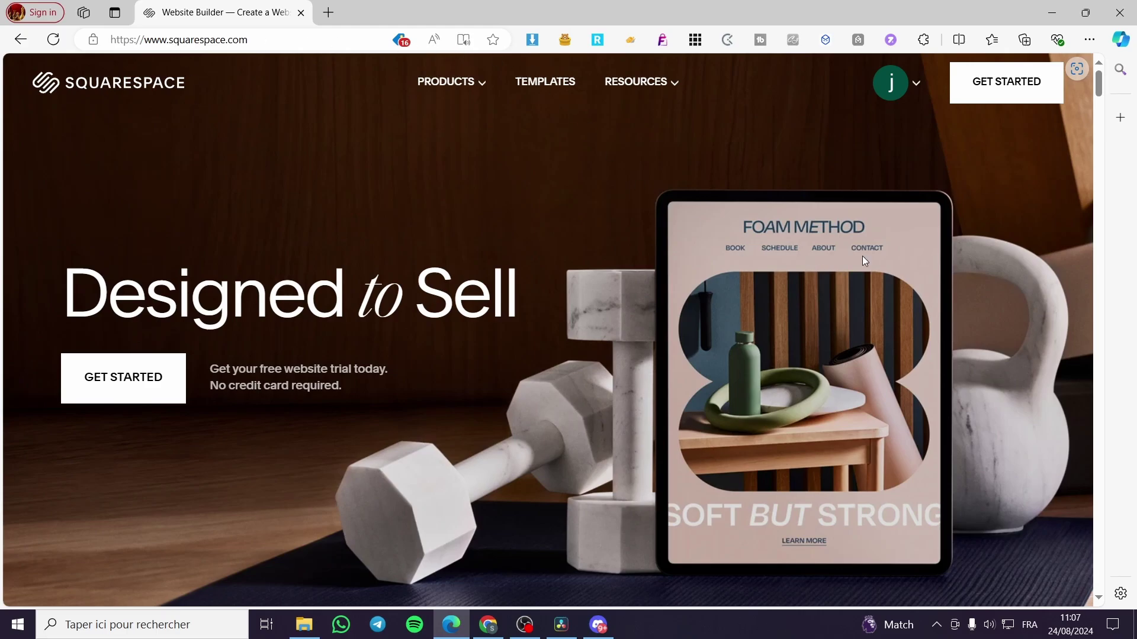
# - Open the account dropdown from the avatar on the Squarespace homepage
pyautogui.click(918, 84)
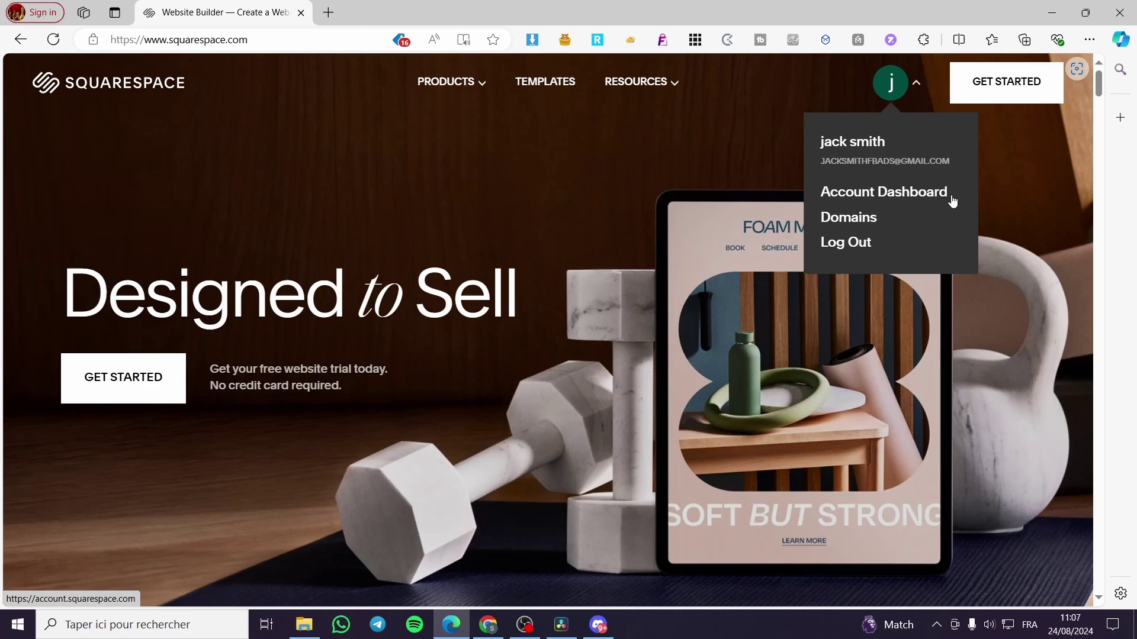
# - Go to the Account Dashboard and browse the list of websites
pyautogui.click(923, 198)
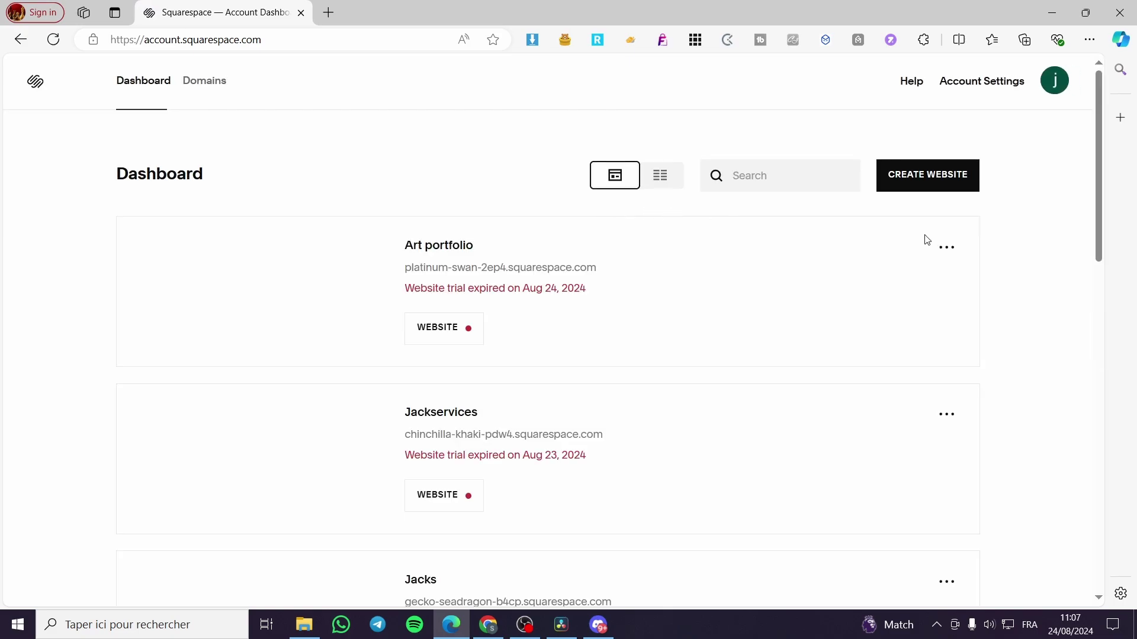
pyautogui.scroll(-4, 856, 274)
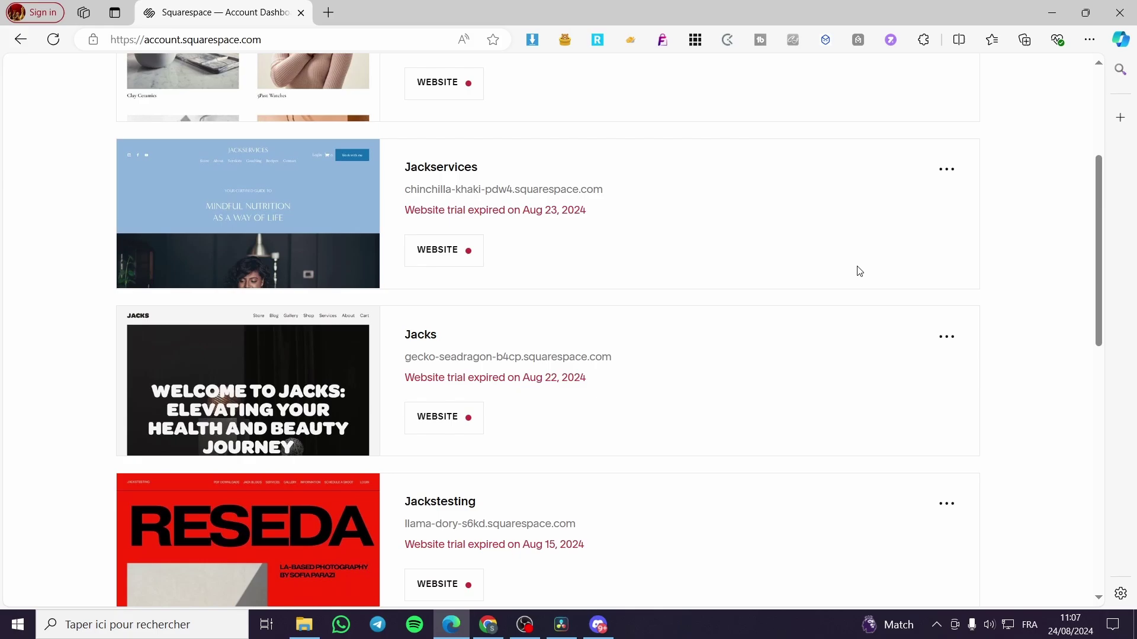
pyautogui.scroll(4, 859, 271)
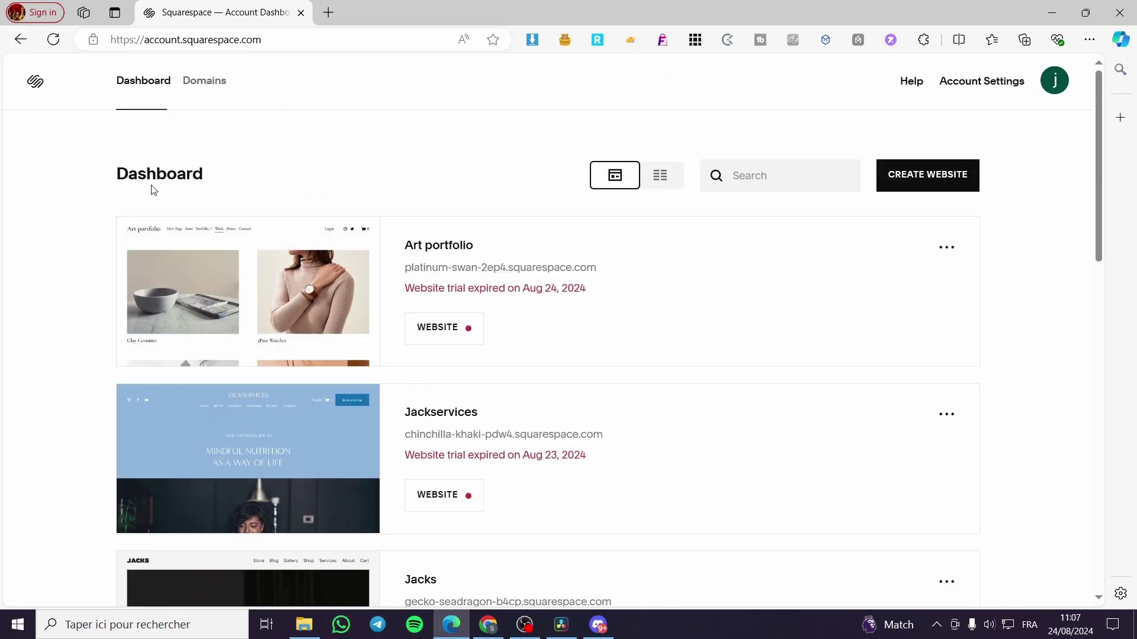
pyautogui.scroll(-10, 678, 348)
pyautogui.scroll(10, 776, 386)
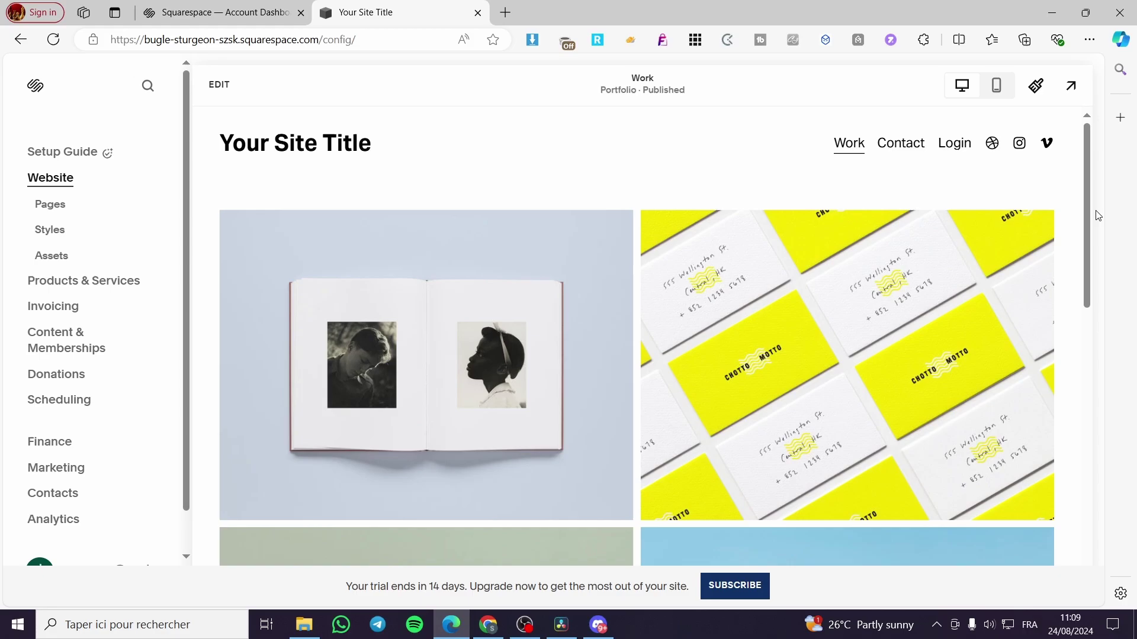
# - Open the Your Site Title site's Website settings from the sidebar gear icon
pyautogui.scroll(-2, 119, 195)
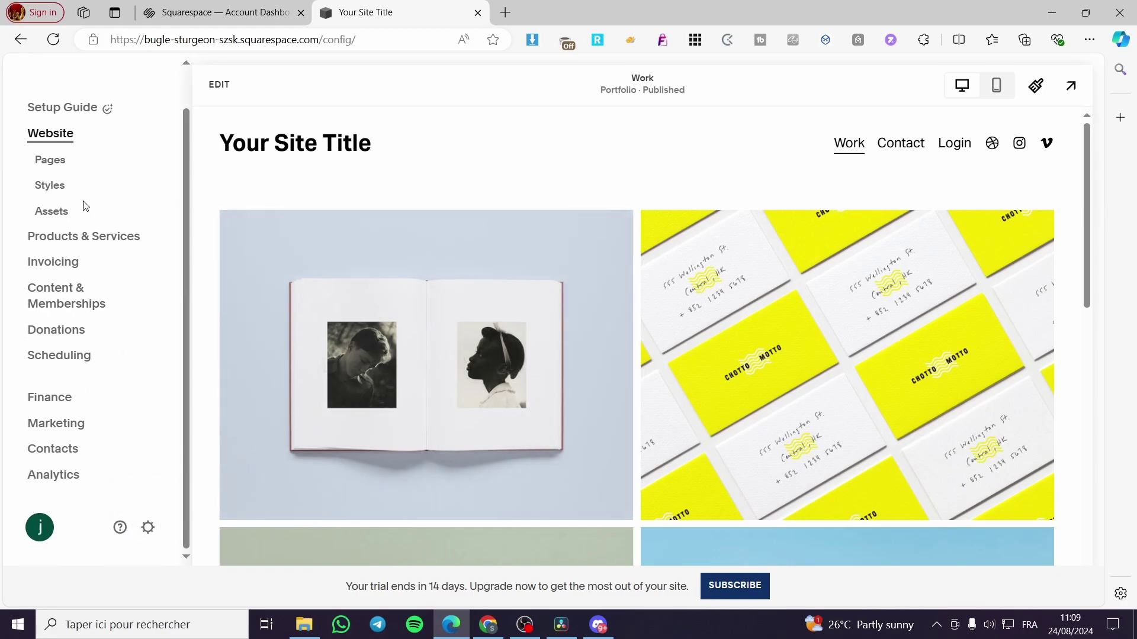
pyautogui.click(148, 529)
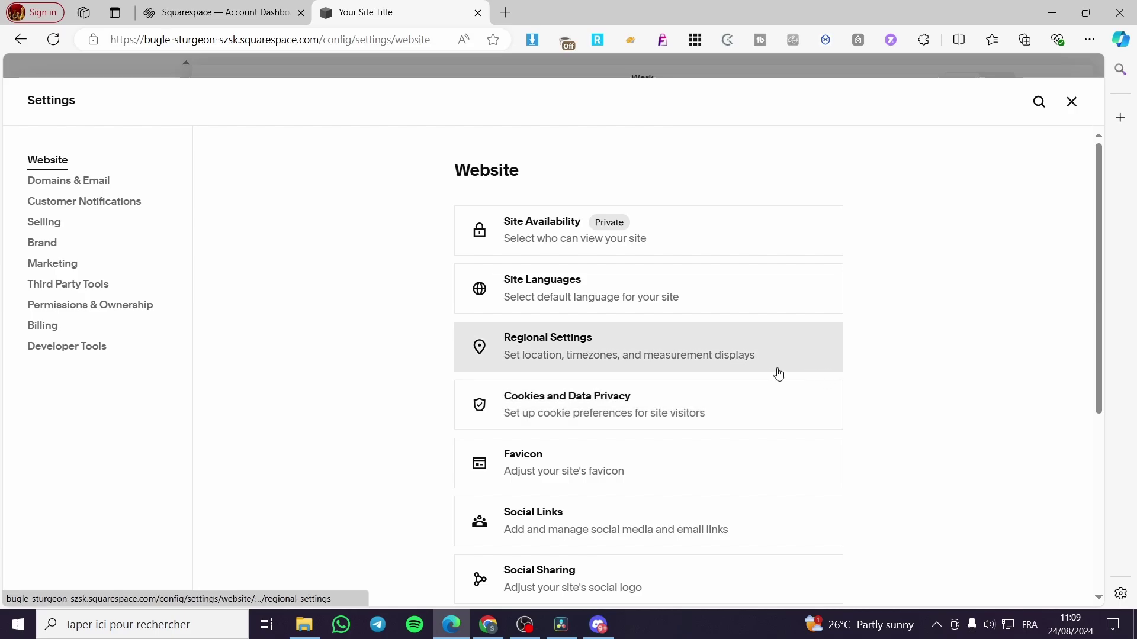
pyautogui.scroll(-5, 718, 404)
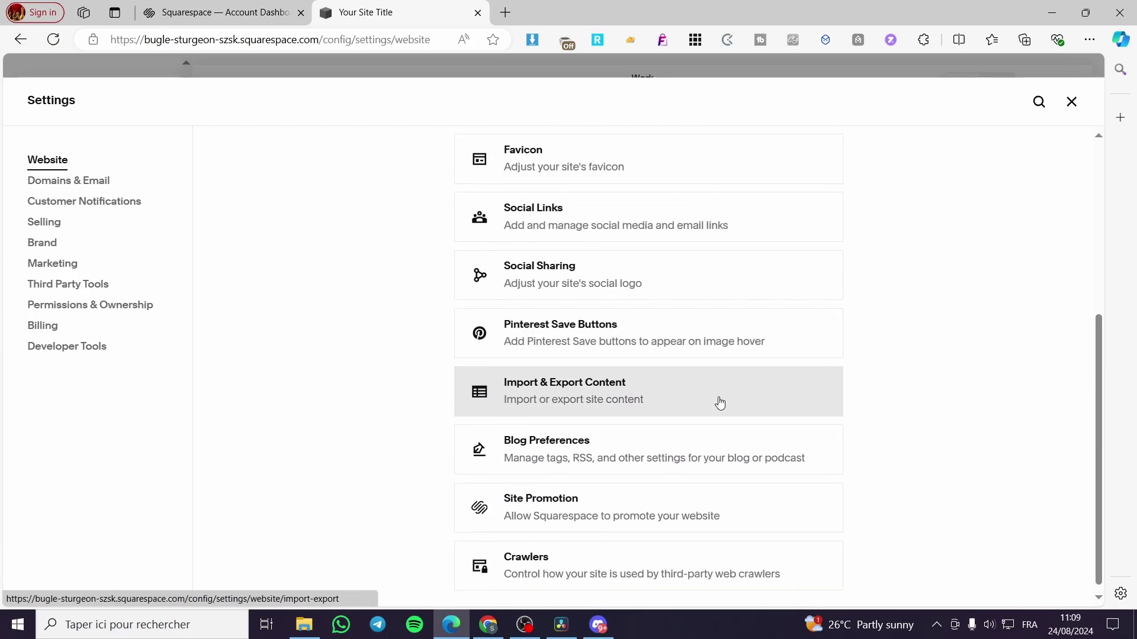
pyautogui.scroll(5, 772, 390)
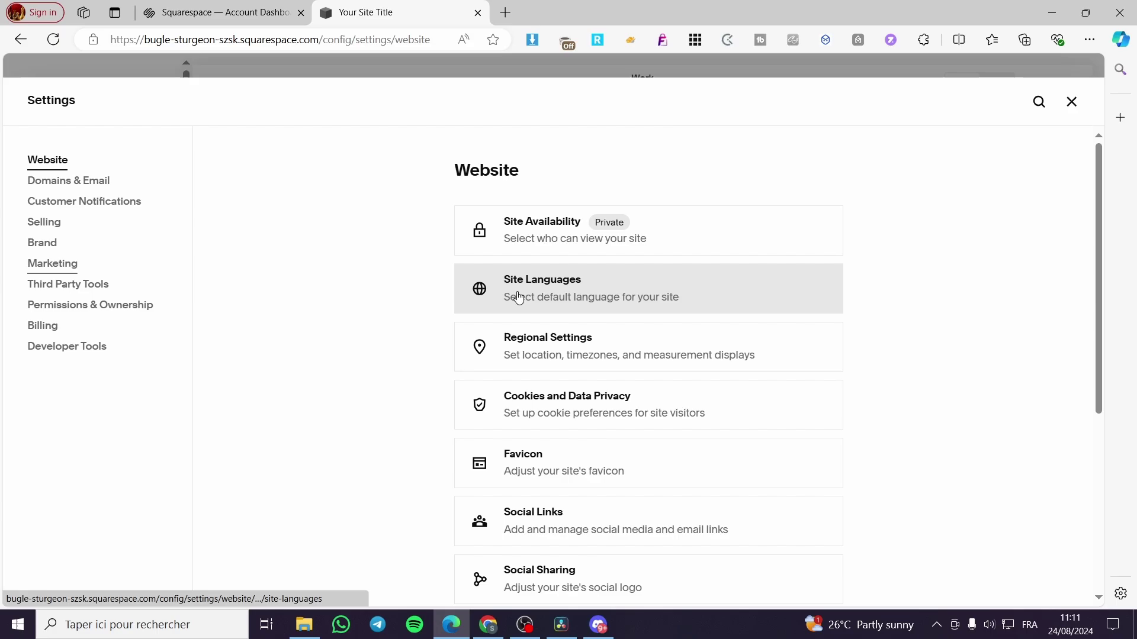
# - Under Site Languages, connect Multilingual by Weglot and allow access, enabling Français
pyautogui.click(591, 299)
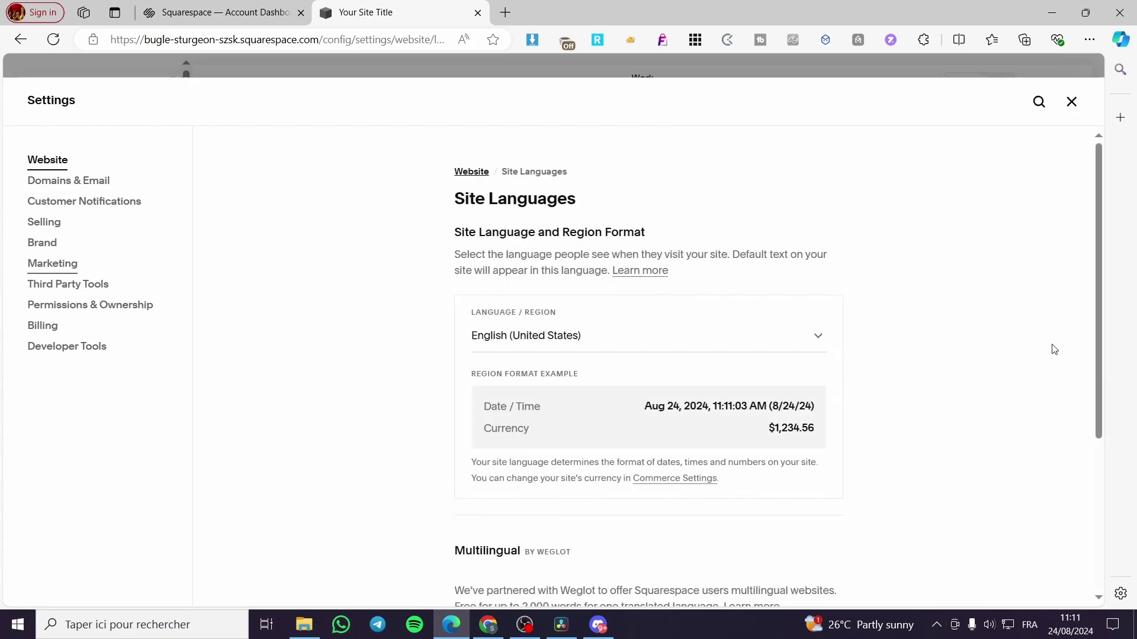
pyautogui.scroll(-4, 971, 306)
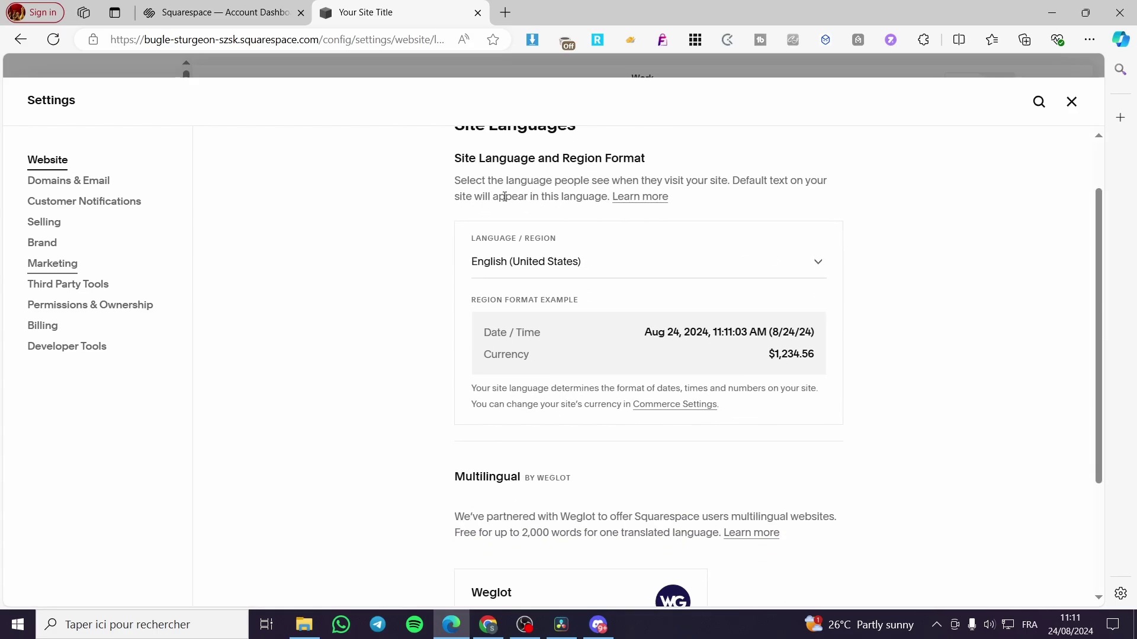
pyautogui.moveTo(455, 312); pyautogui.dragTo(585, 317)
pyautogui.click(505, 327)
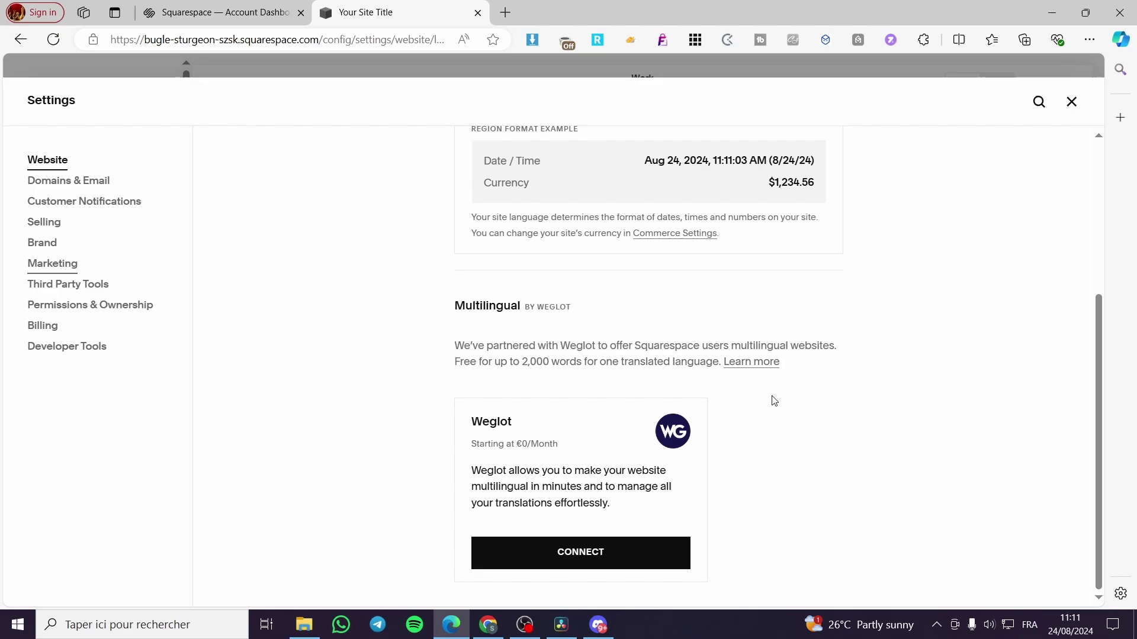
pyautogui.click(561, 557)
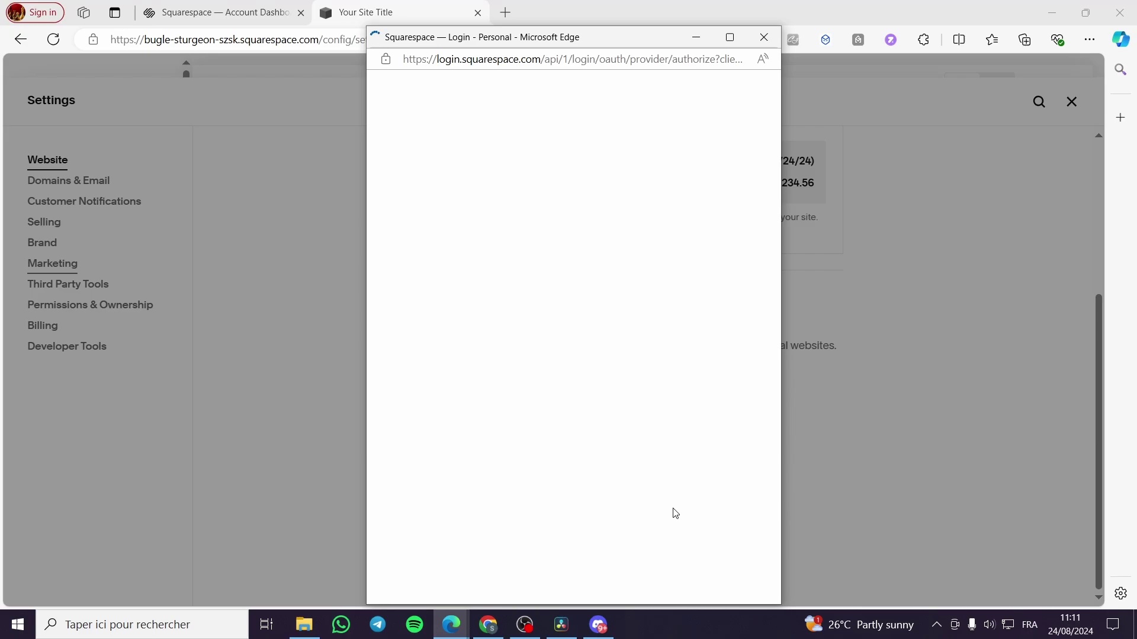
pyautogui.click(577, 521)
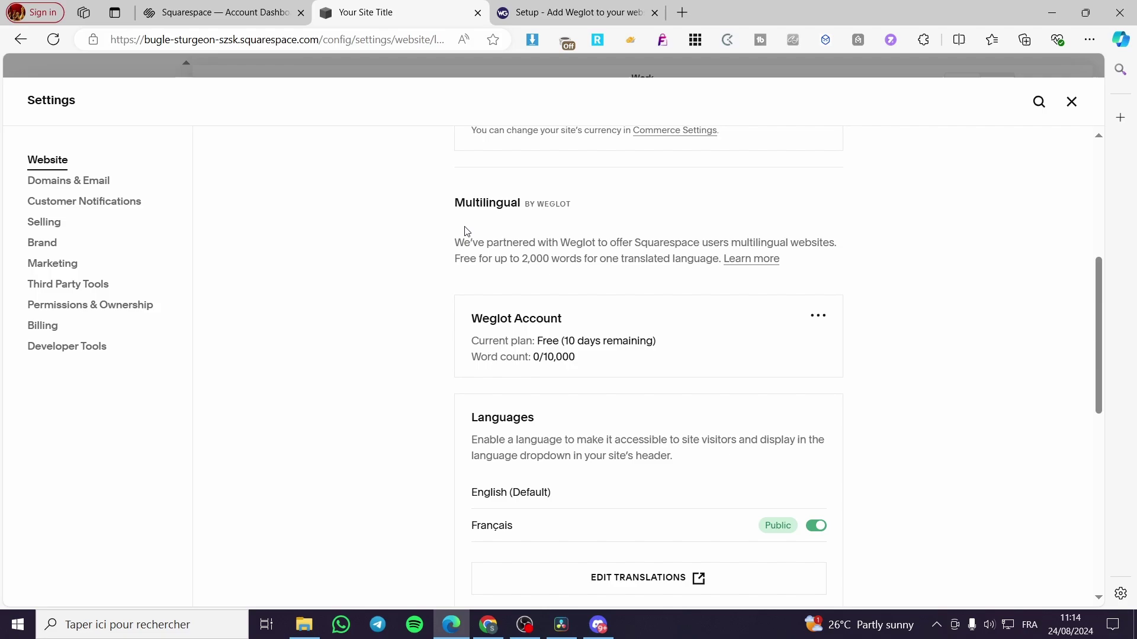
pyautogui.scroll(-1, 615, 282)
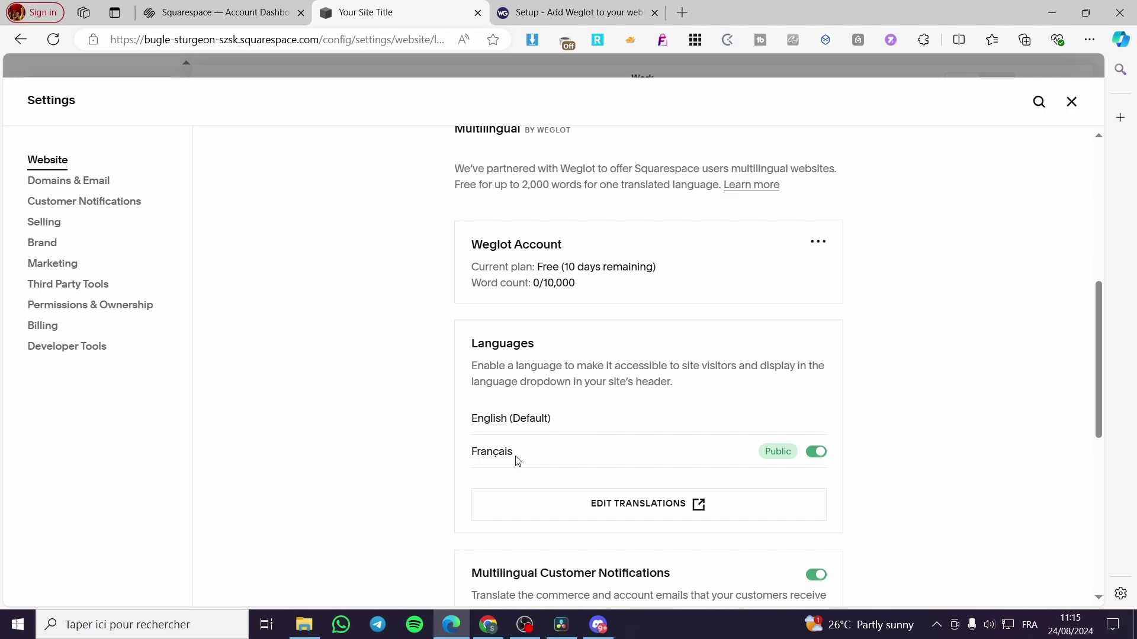
pyautogui.moveTo(517, 461); pyautogui.dragTo(472, 456)
pyautogui.click(618, 424)
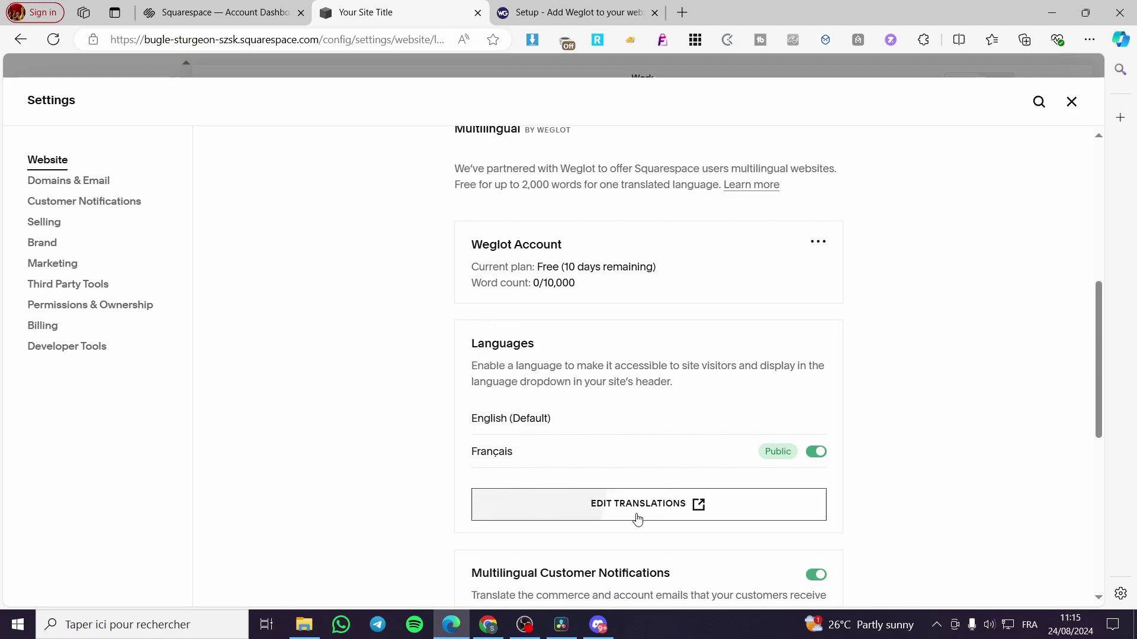
pyautogui.scroll(-2, 639, 501)
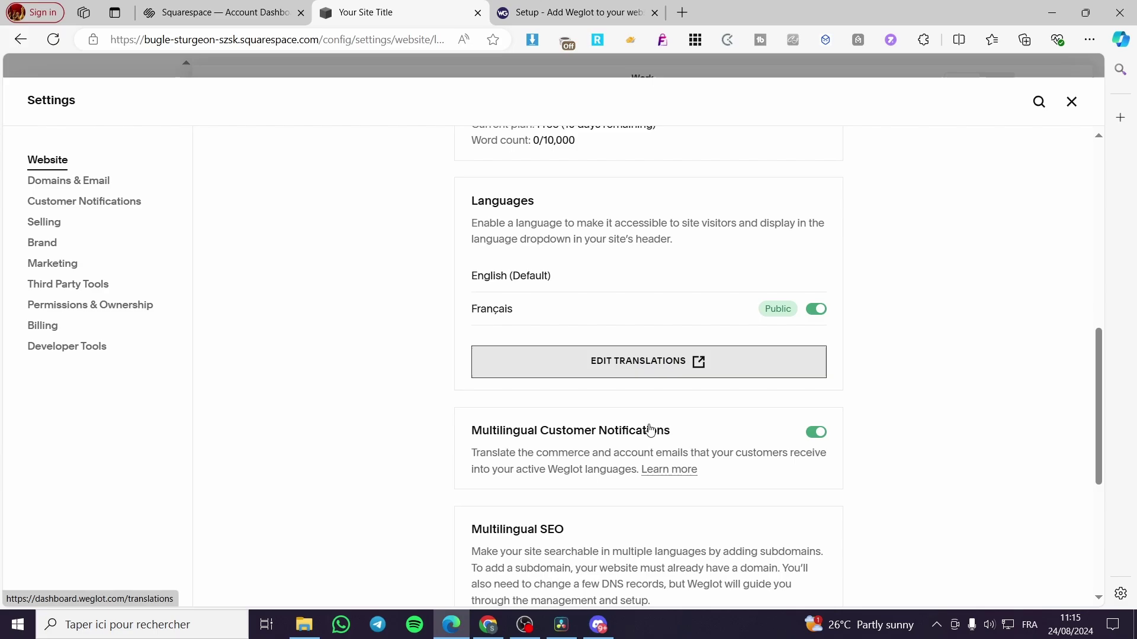
pyautogui.scroll(-2, 586, 348)
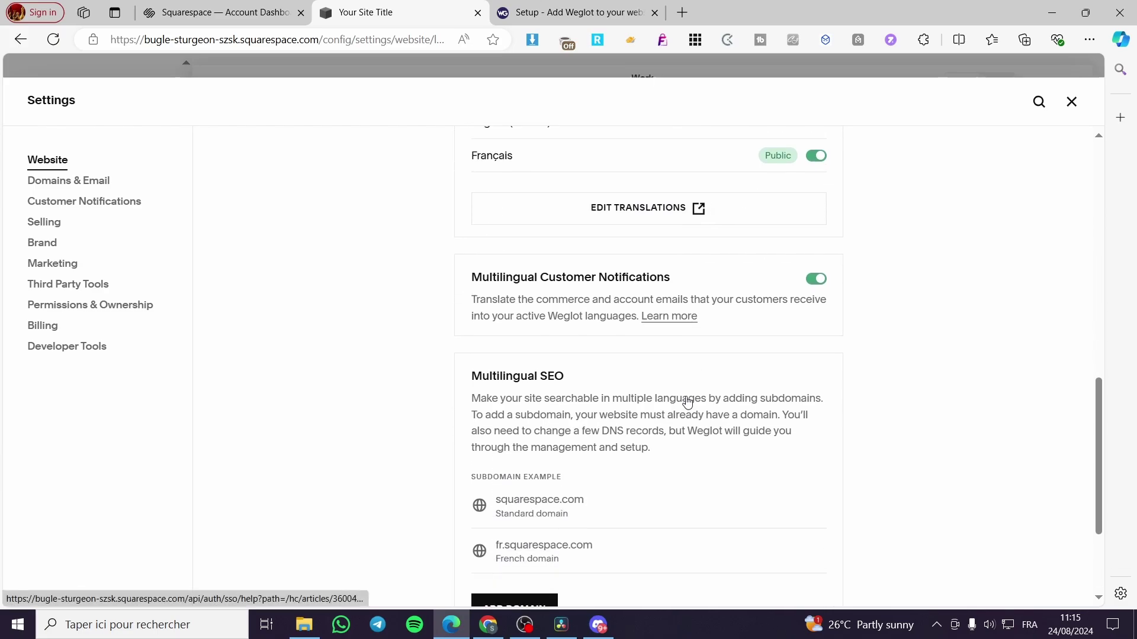
pyautogui.scroll(4, 670, 441)
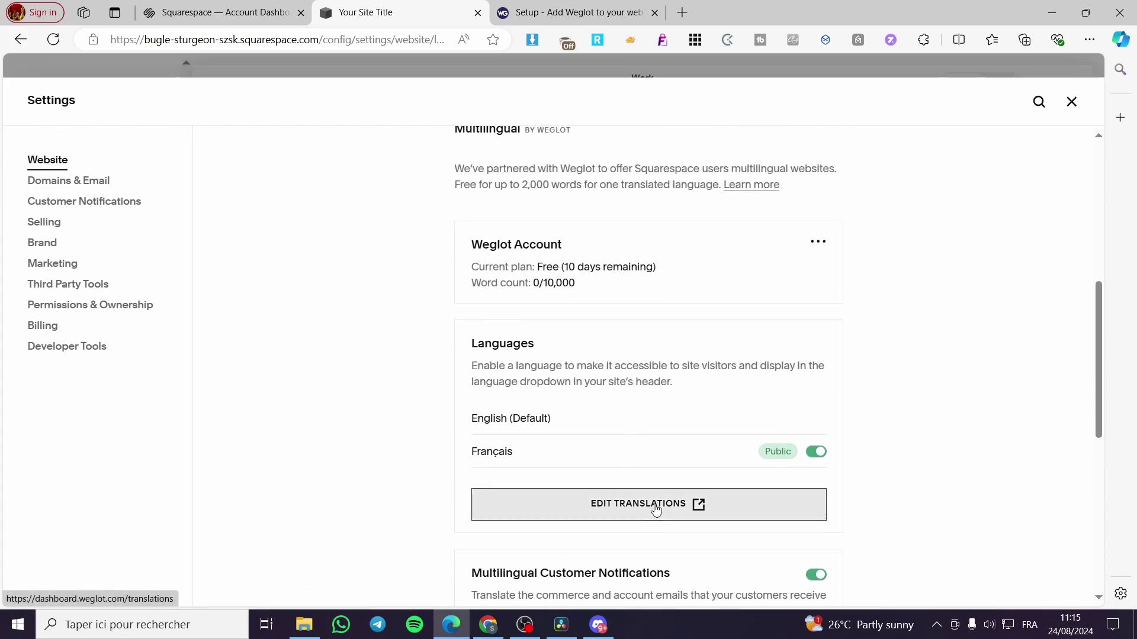
pyautogui.scroll(1, 548, 304)
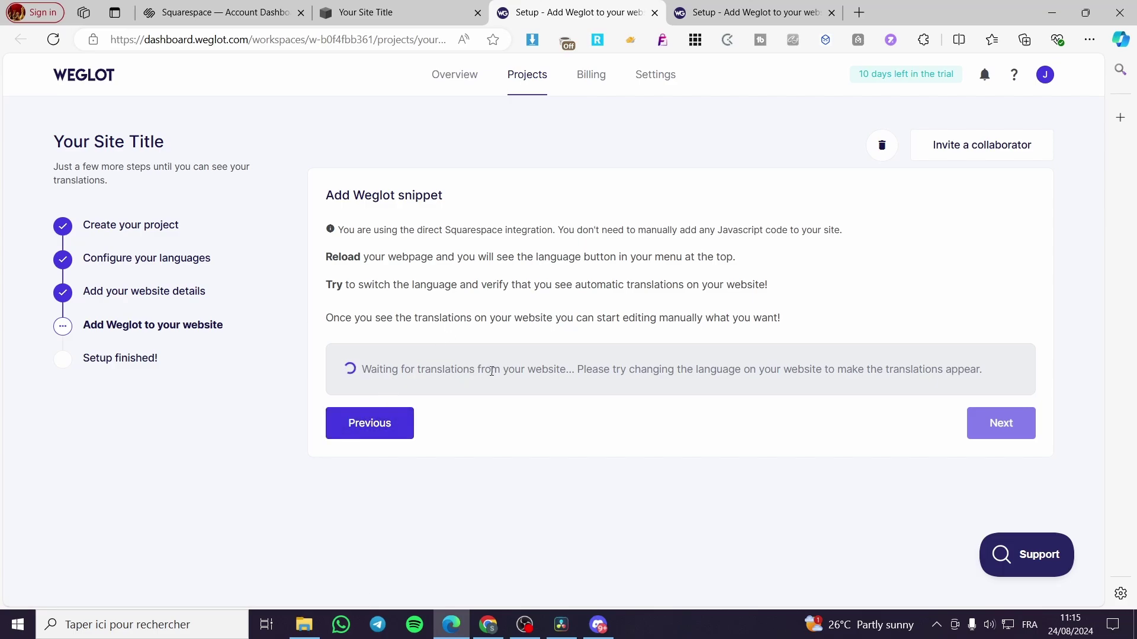
# - Turn on the Language Switch element in the site header
pyautogui.click(396, 12)
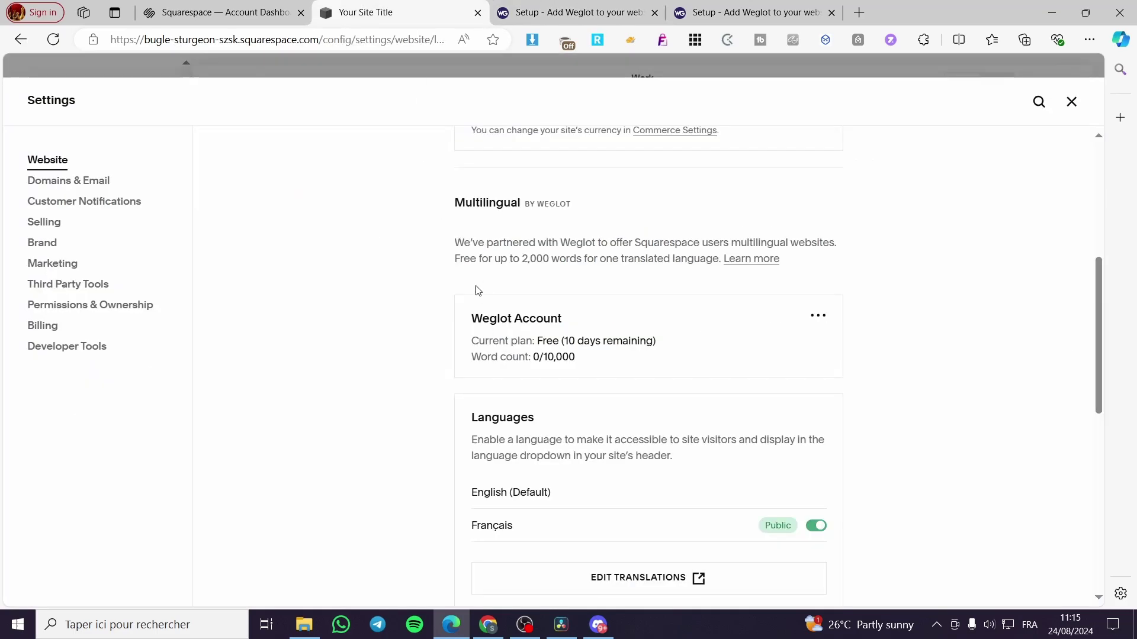
pyautogui.click(1071, 101)
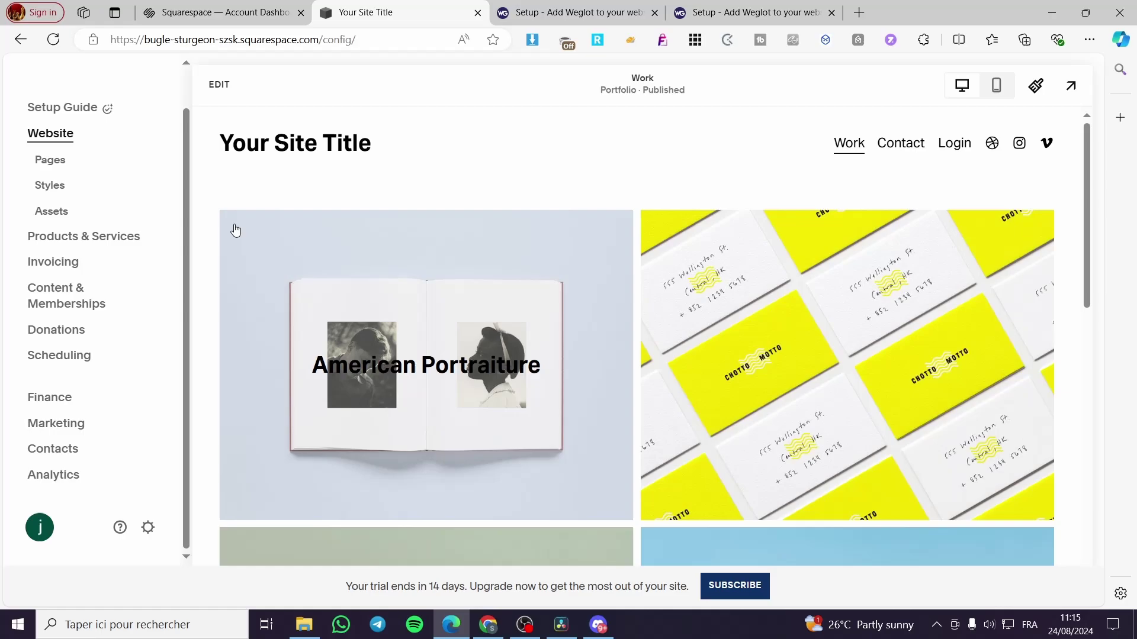
pyautogui.click(219, 86)
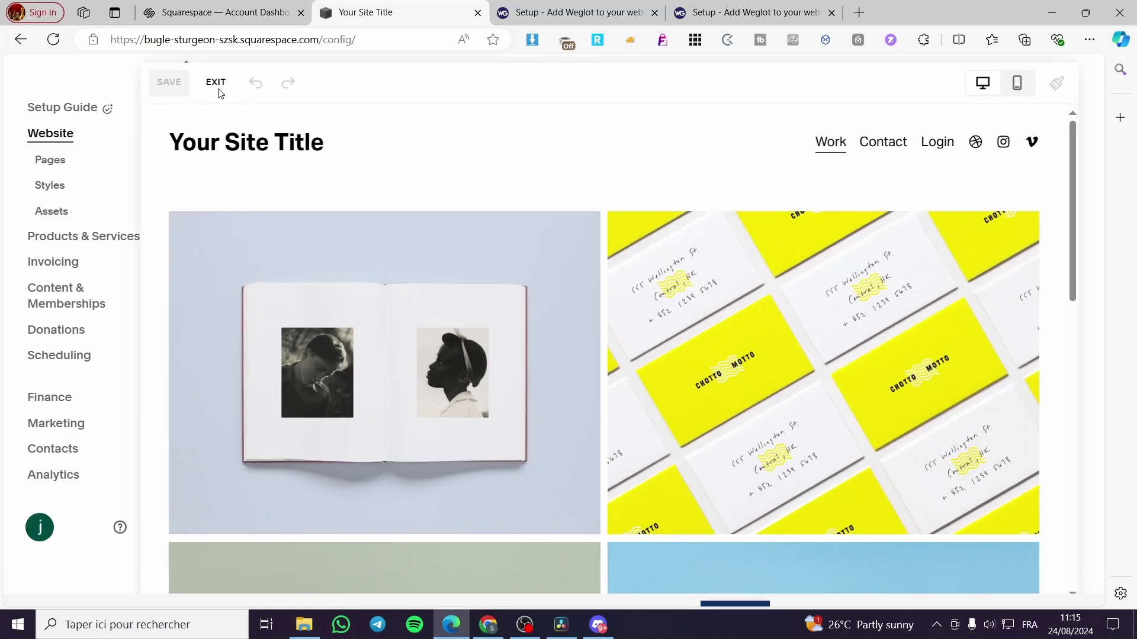
pyautogui.click(965, 163)
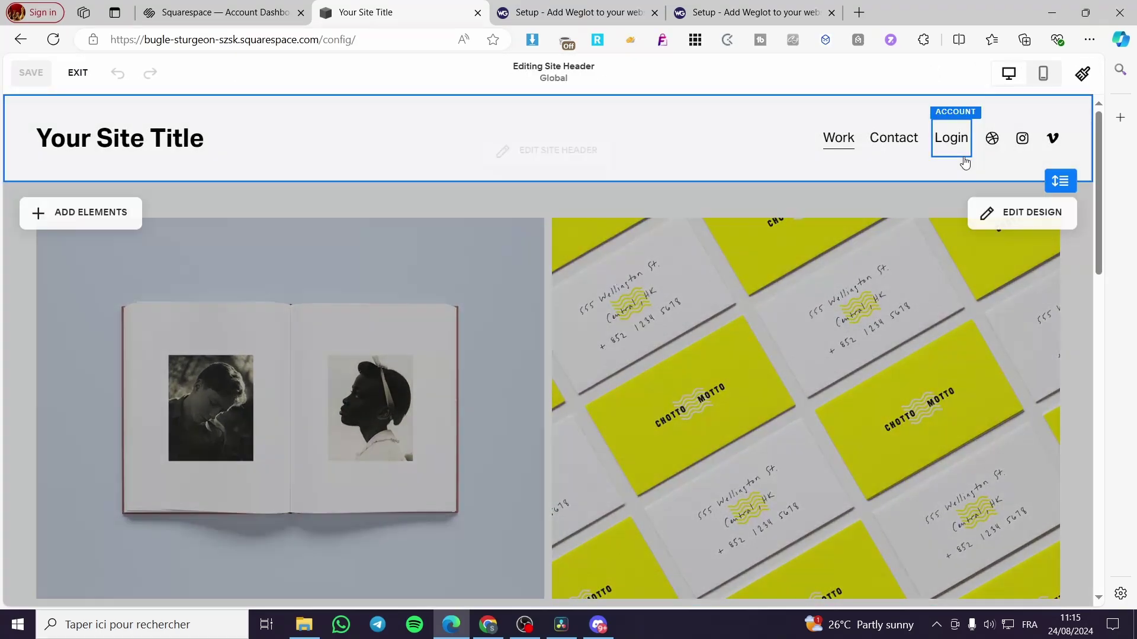
pyautogui.click(83, 216)
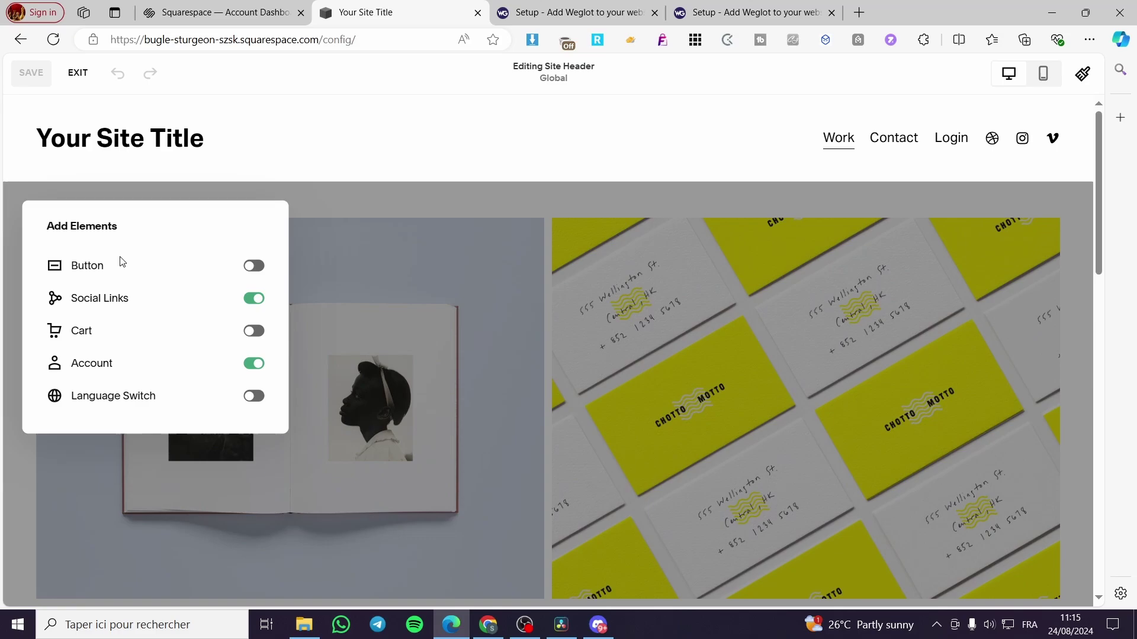
pyautogui.click(255, 396)
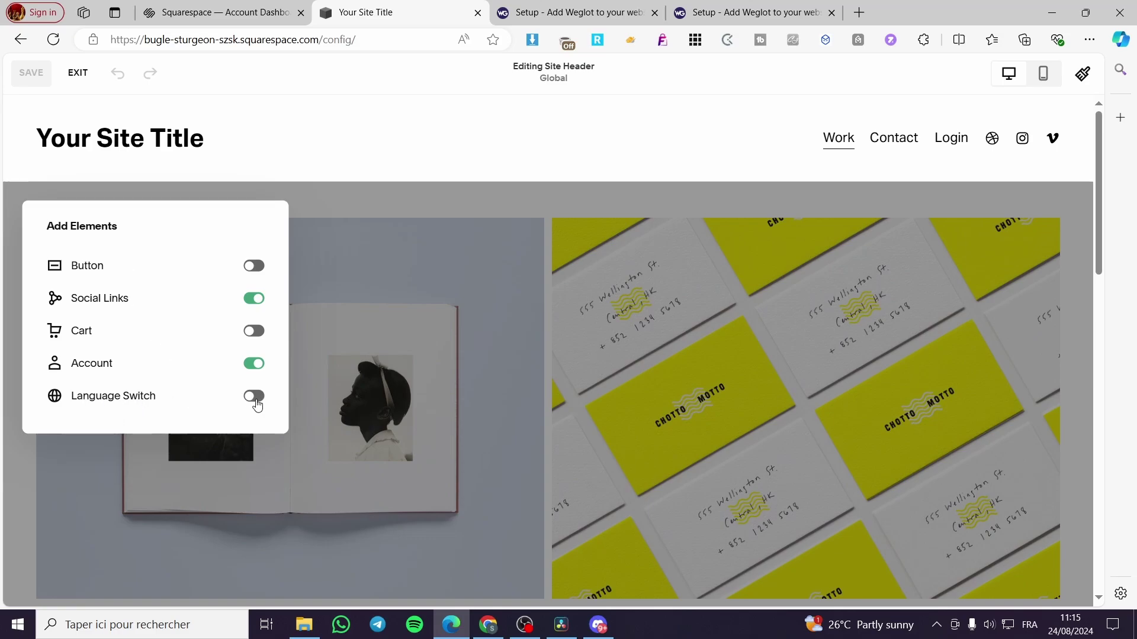
pyautogui.click(567, 120)
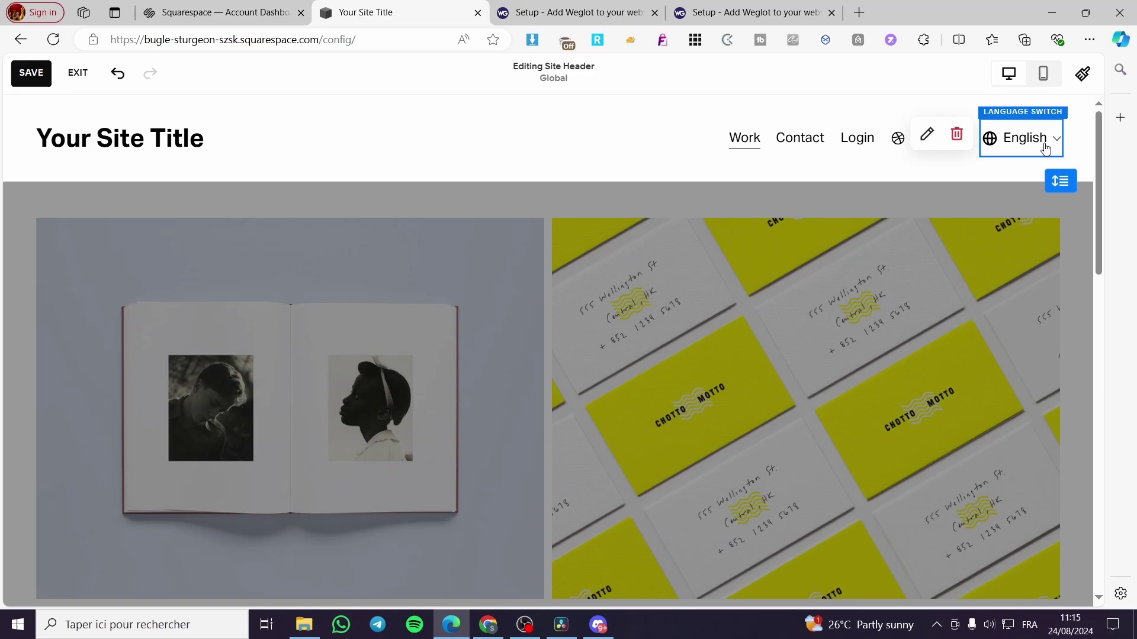
# - Save the header, exit editing, and switch the site preview to Français
pyautogui.click(32, 80)
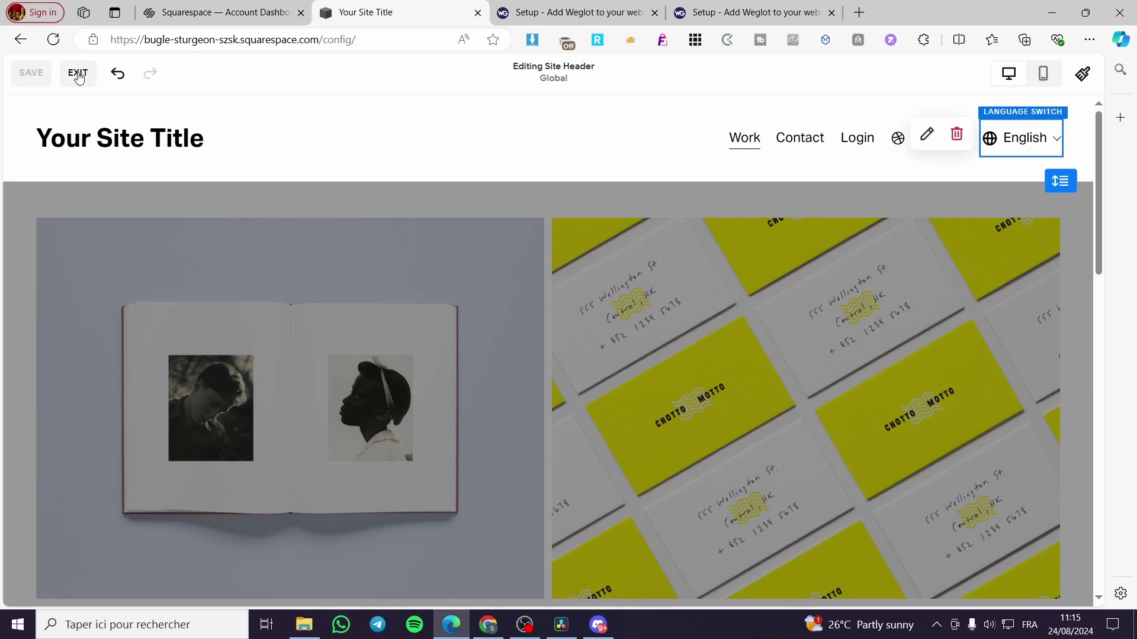
pyautogui.click(77, 72)
pyautogui.click(1049, 146)
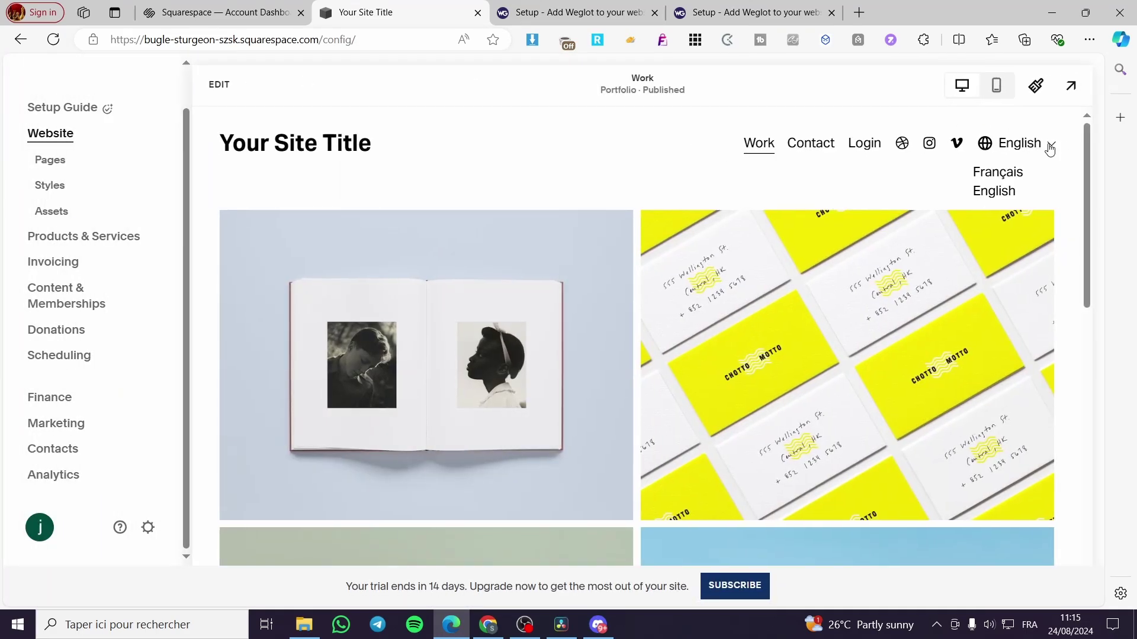
pyautogui.click(975, 173)
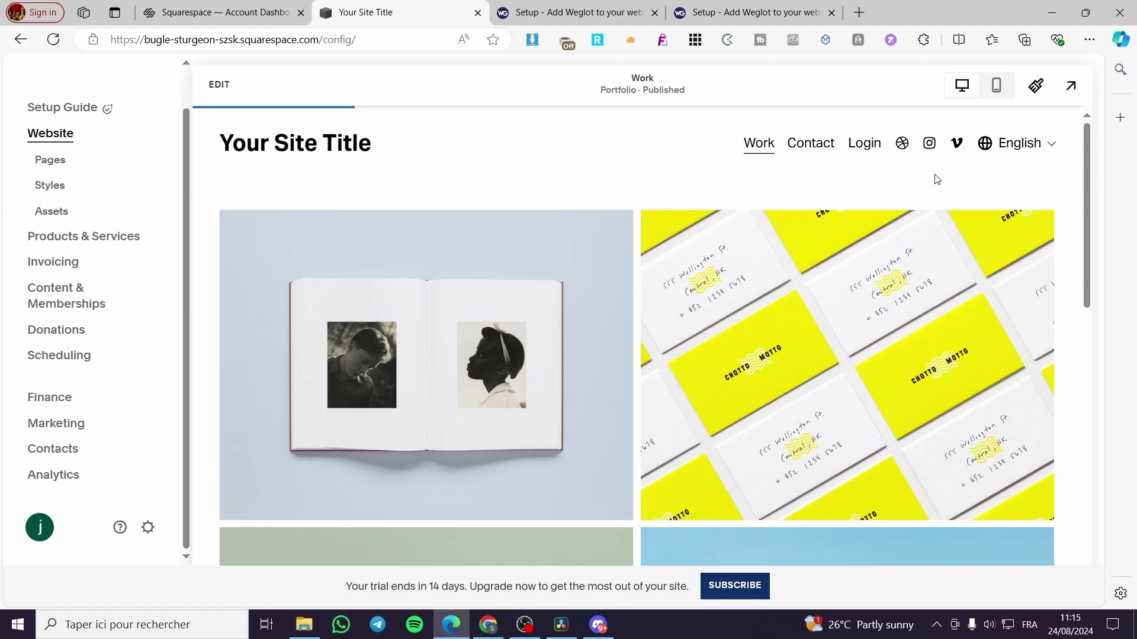
# - Open Weglot's English-to-French translations and try adding Spanish, which the plan limit refuses
pyautogui.click(564, 16)
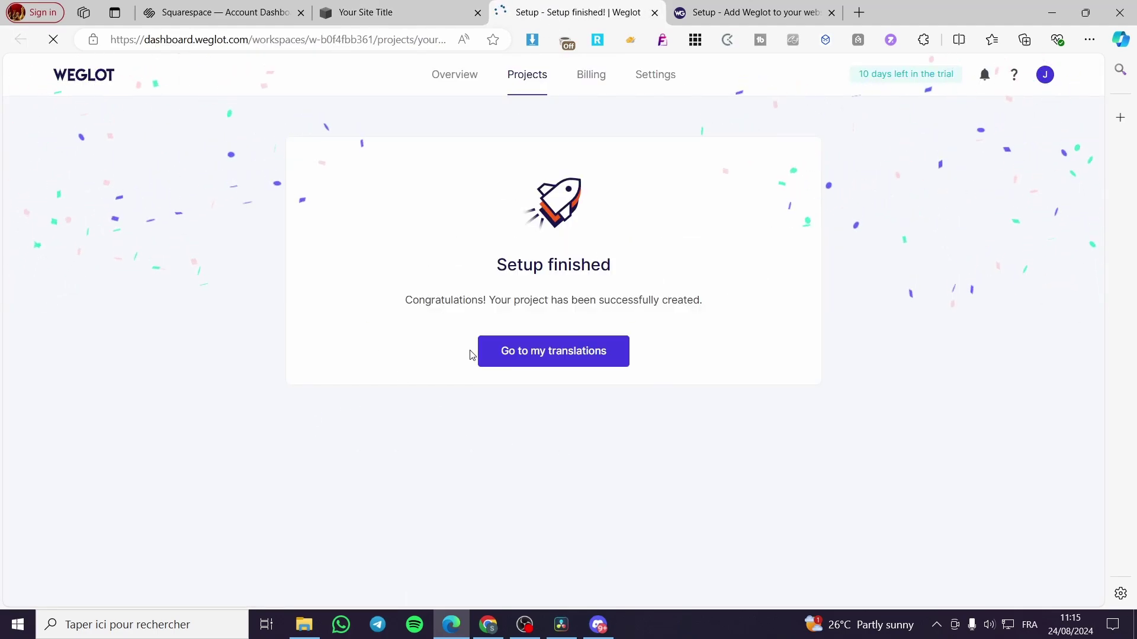
pyautogui.click(586, 363)
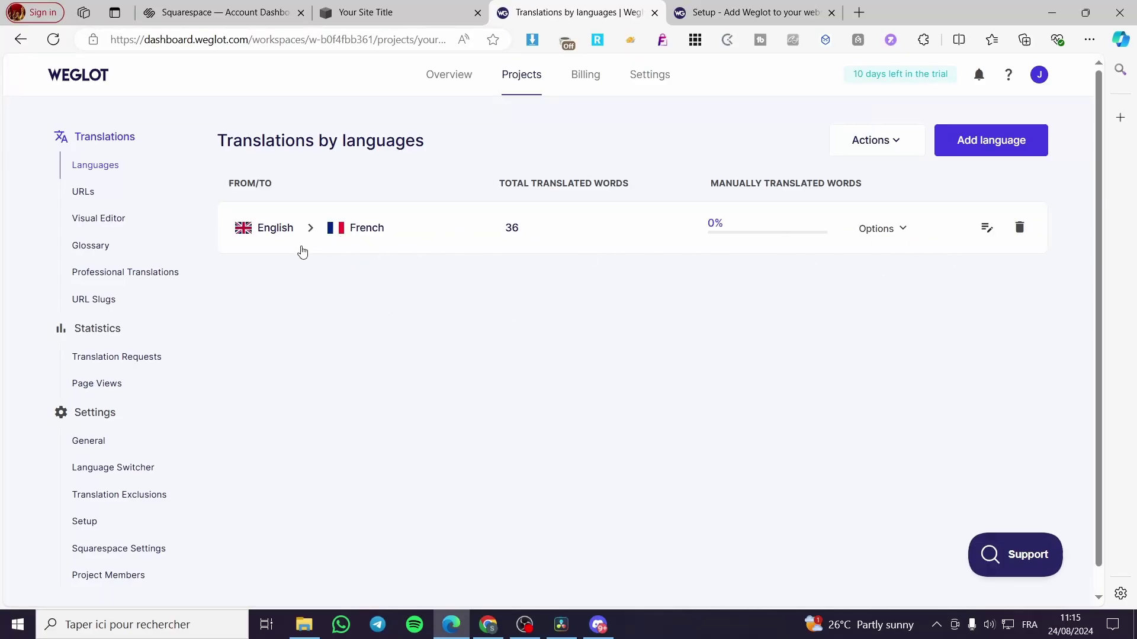
pyautogui.click(1019, 149)
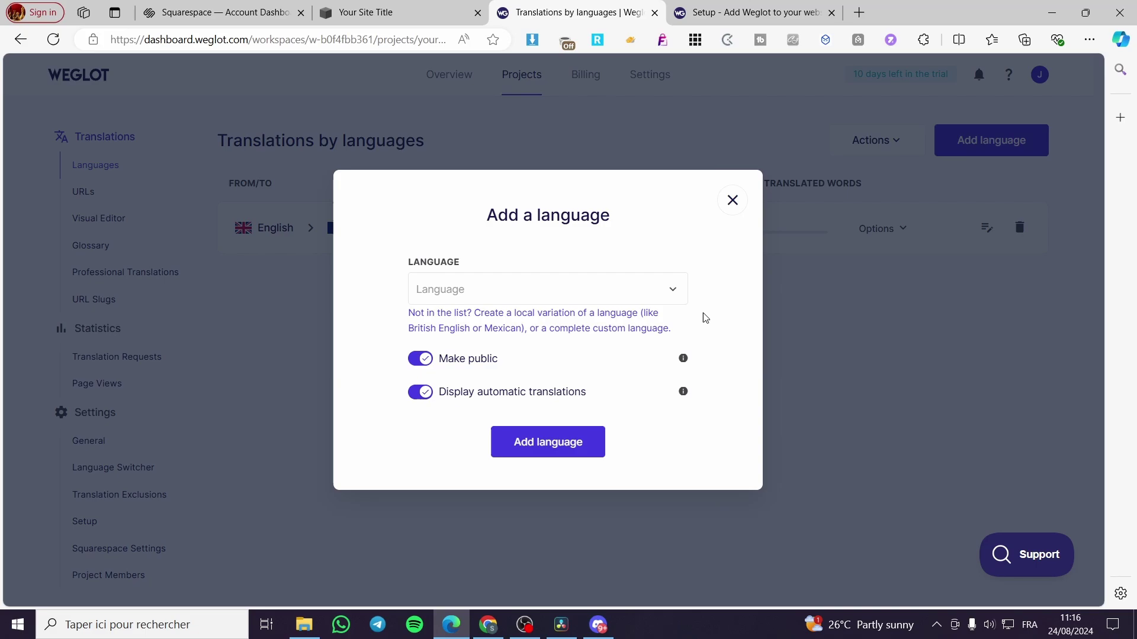
pyautogui.click(642, 286)
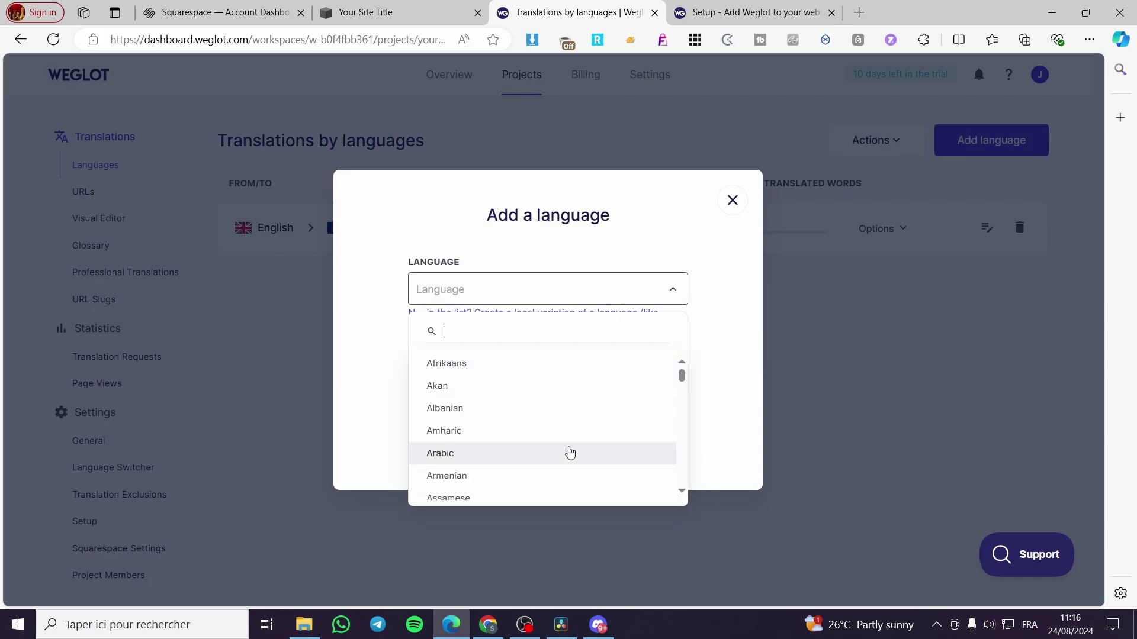
pyautogui.scroll(-5, 572, 466)
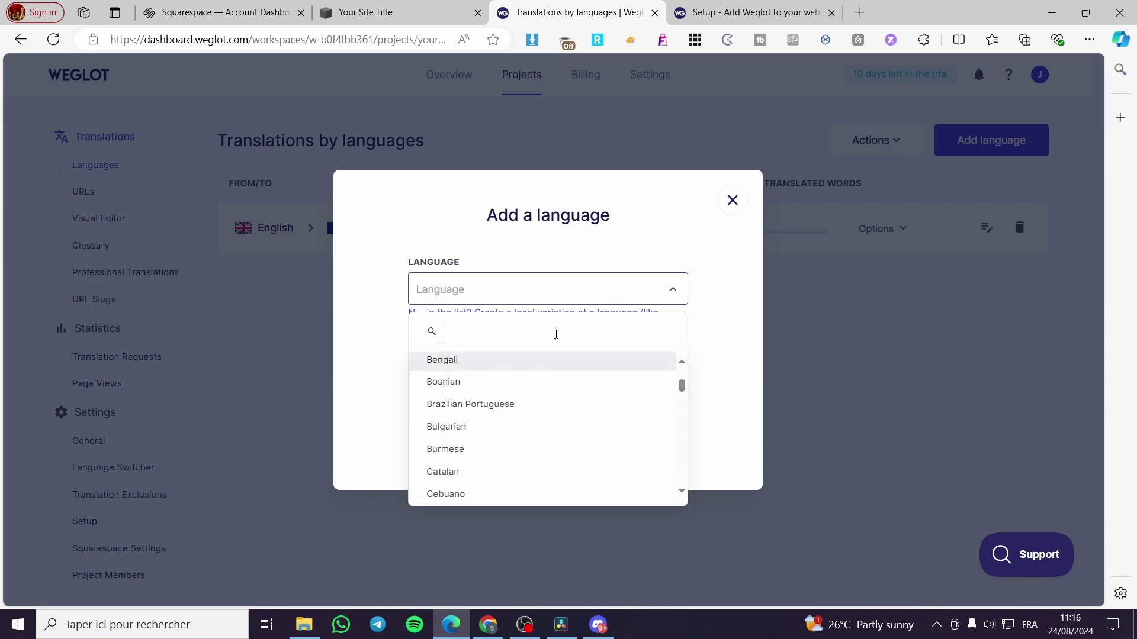
pyautogui.write('s')
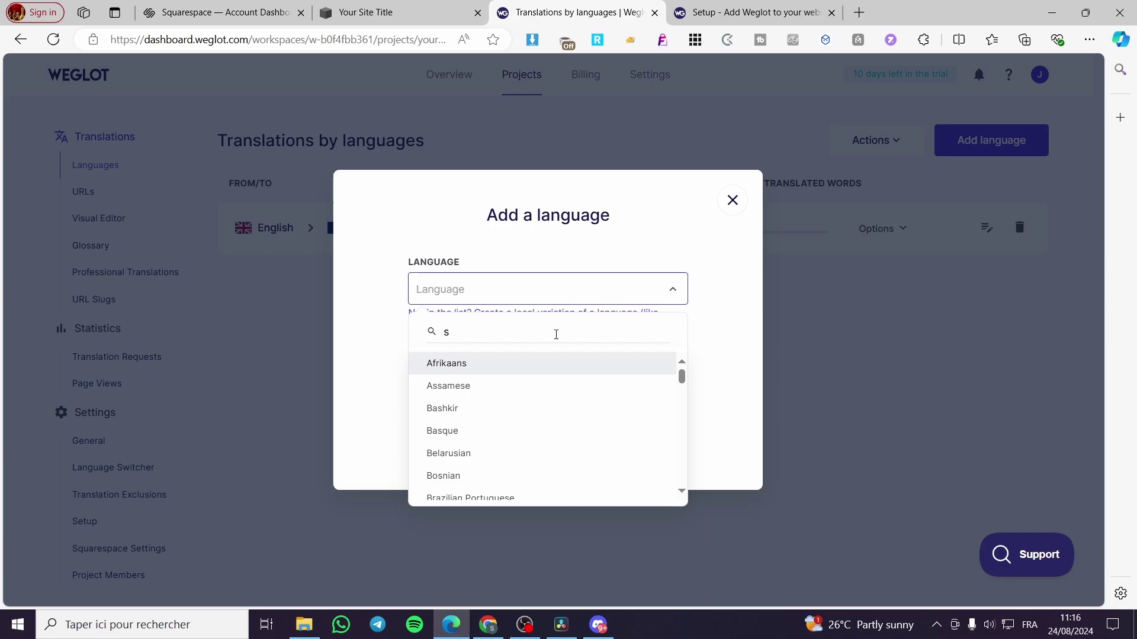
pyautogui.write('pa')
pyautogui.click(503, 364)
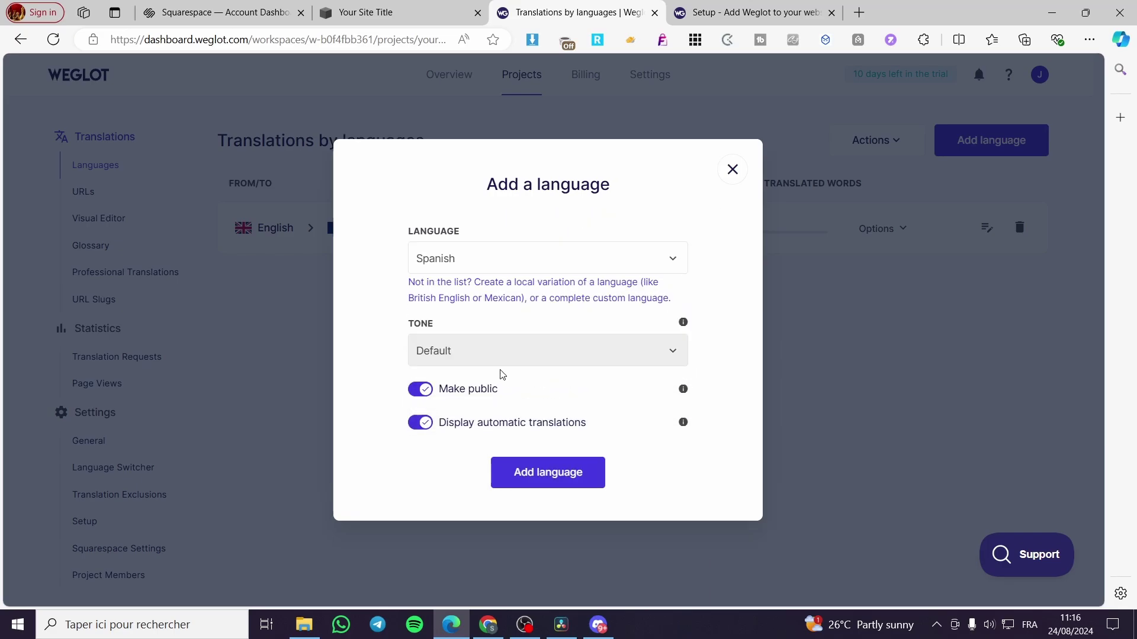
pyautogui.click(562, 487)
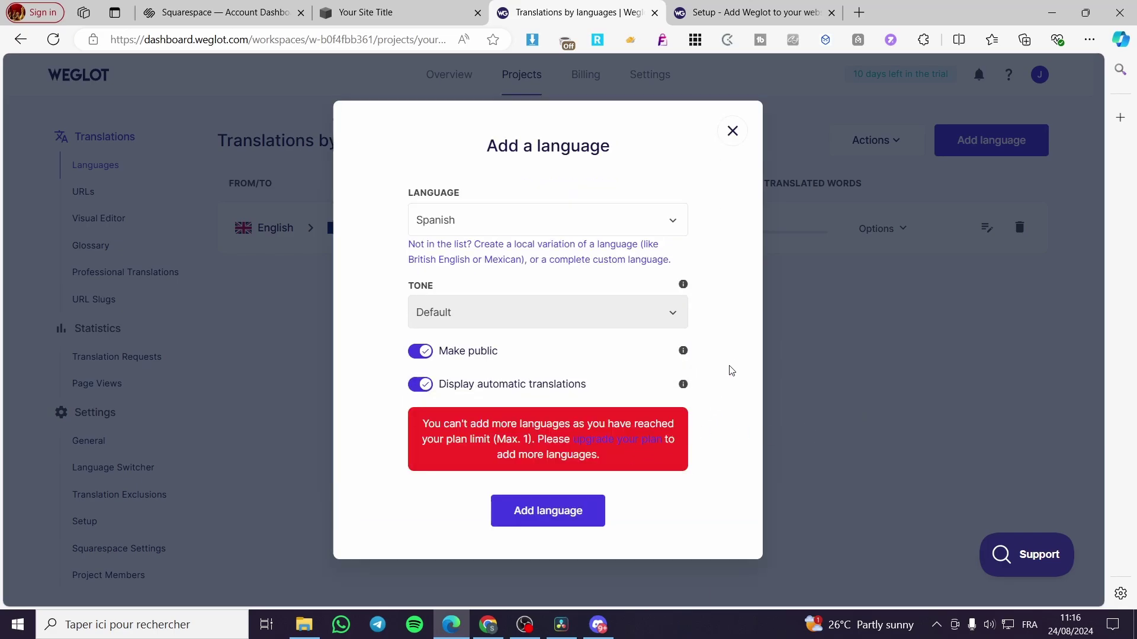
pyautogui.click(733, 132)
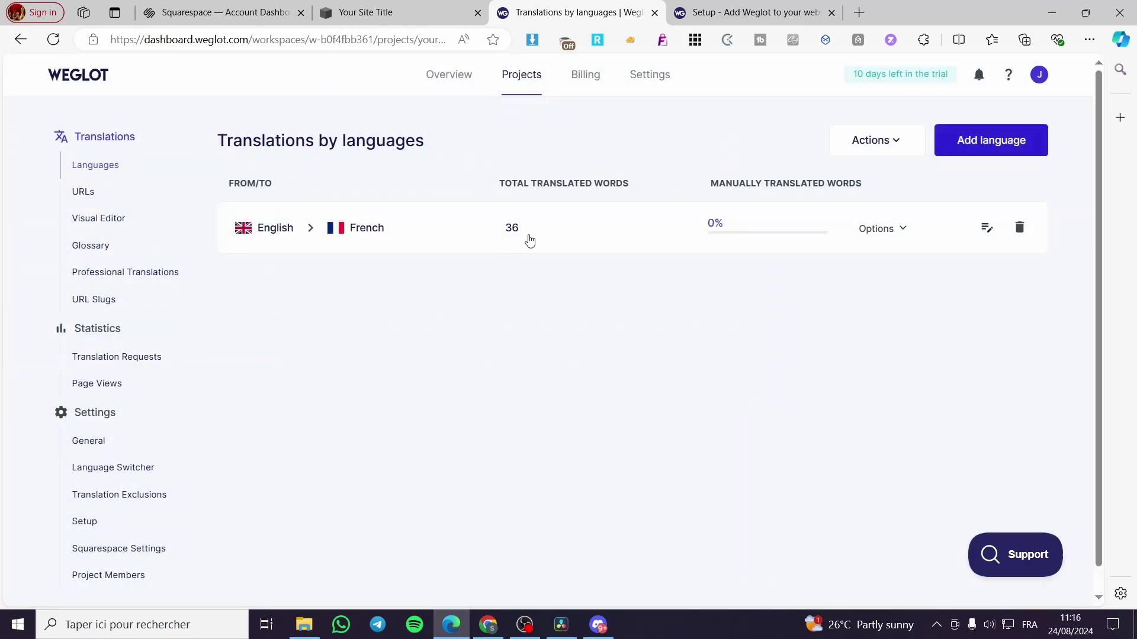
# - Check the French preview of the Work page with the Français language switch
pyautogui.click(400, 7)
pyautogui.click(1016, 143)
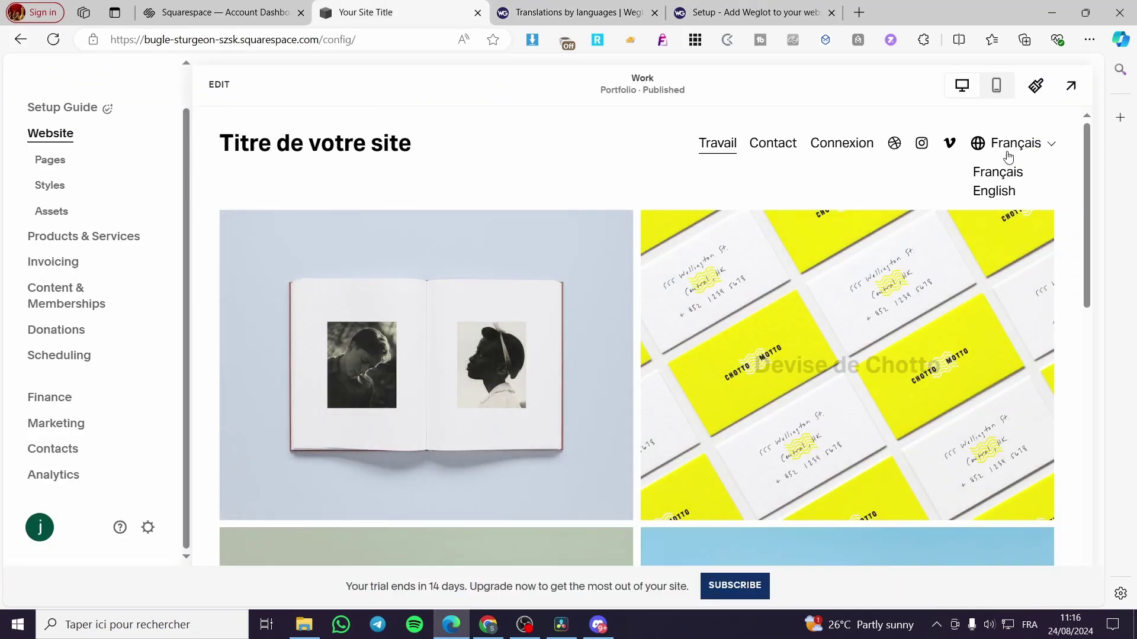
pyautogui.scroll(-7, 954, 287)
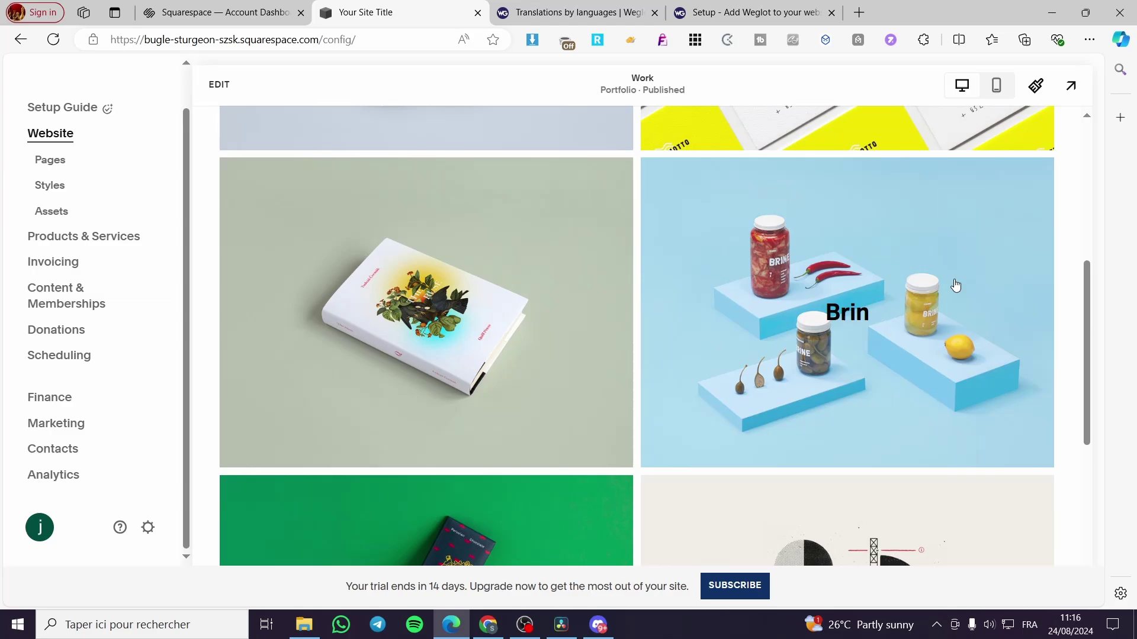
pyautogui.scroll(5, 945, 298)
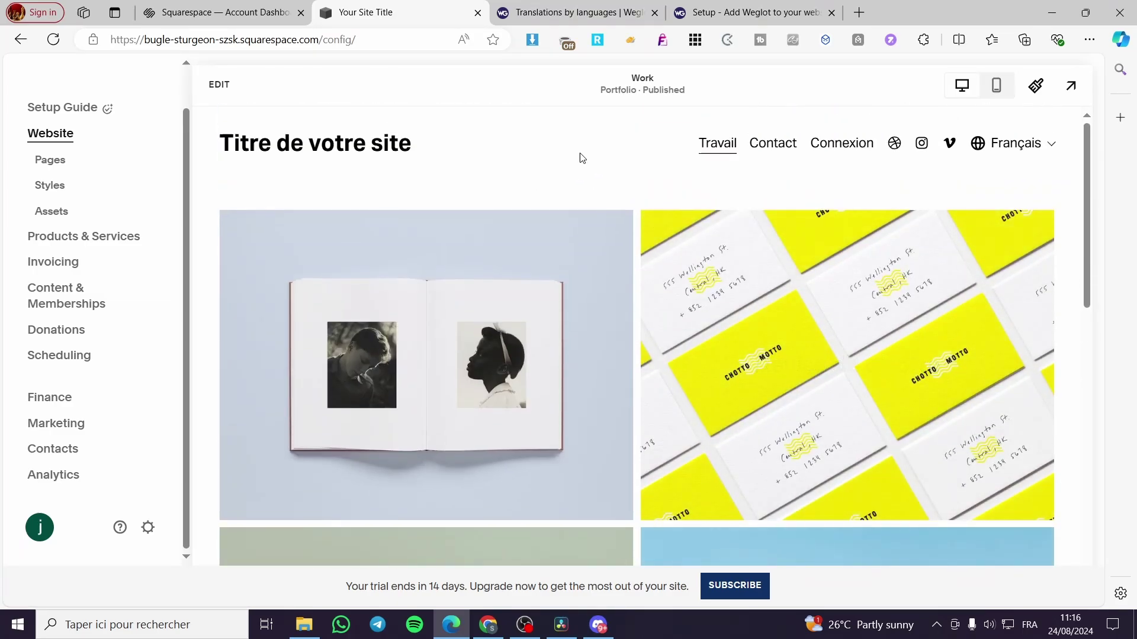